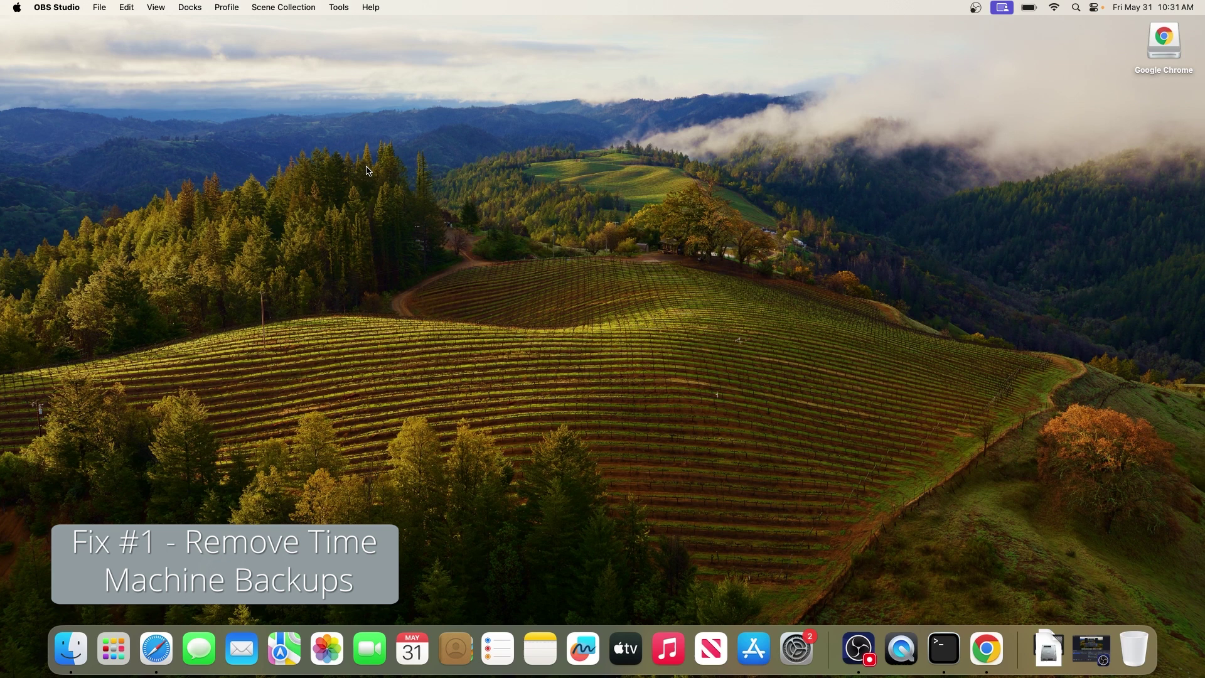
- Launch Terminal from Spotlight
{"action": "left_click", "coordinate": [367, 169]}
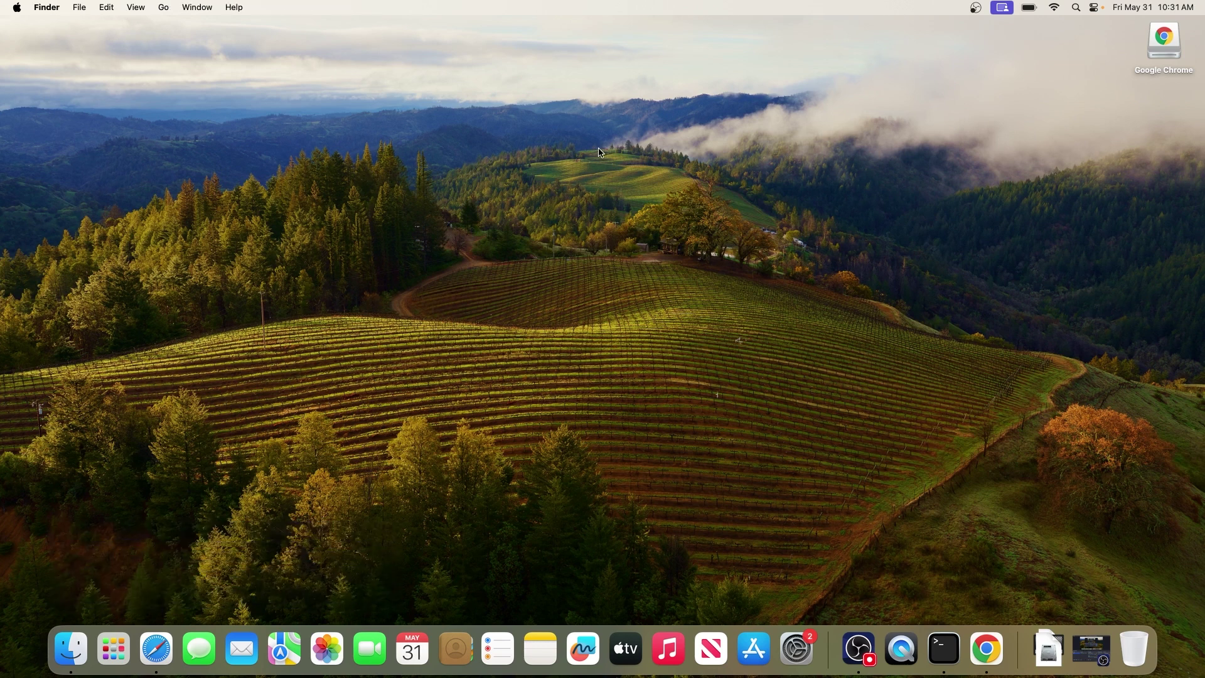
{"action": "left_click", "coordinate": [1076, 8]}
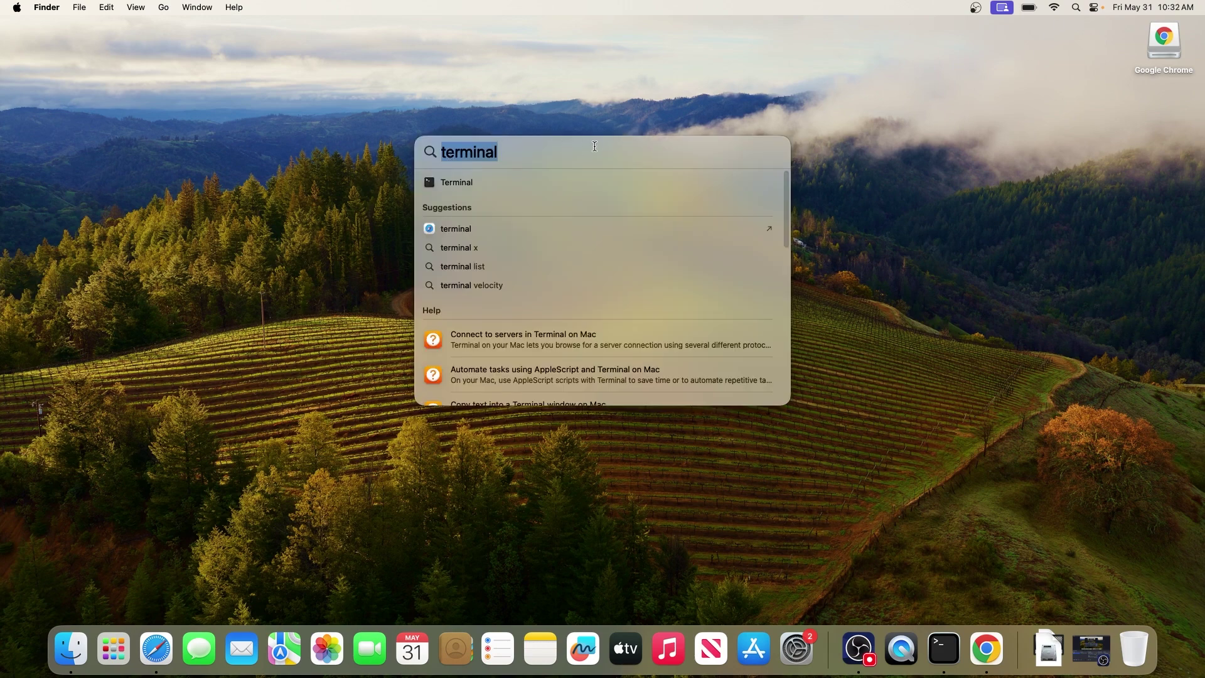
{"action": "left_click", "coordinate": [456, 182]}
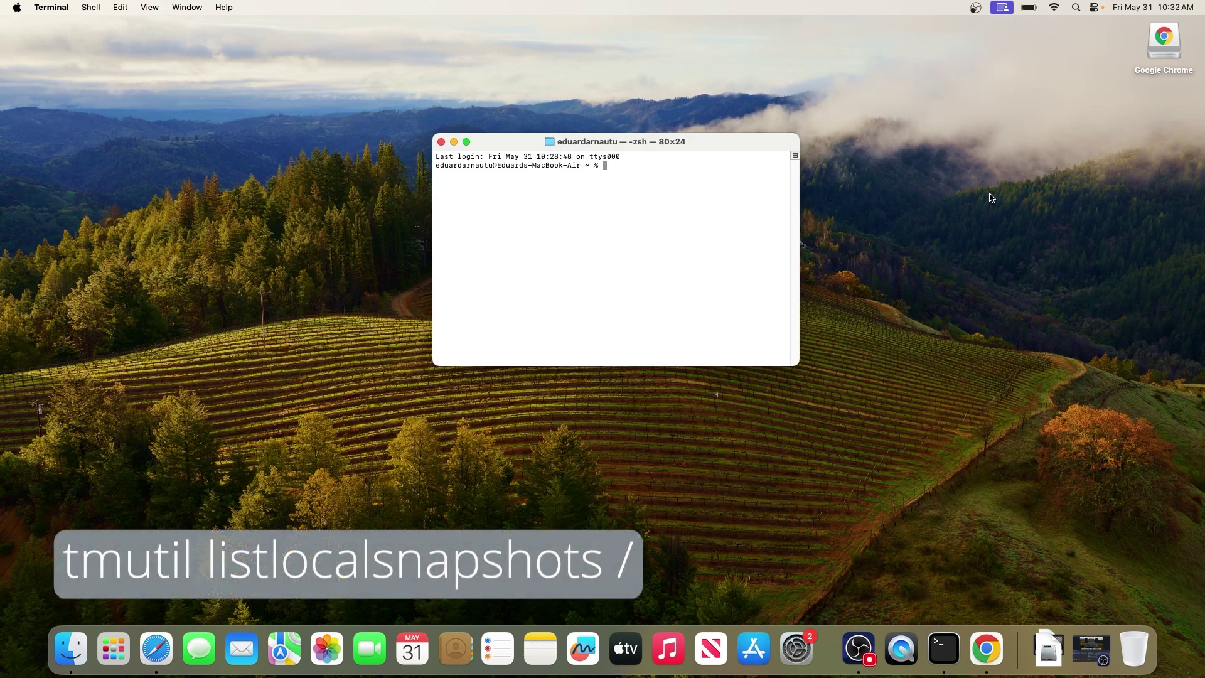
- Run tmutil listlocalsnapshots / and stage tmutil deletelocalsnapshots with the xxxxxxx placeholder selected
{"action": "type", "text": "tmutil listlocalsnapshots /"}
{"action": "key", "text": "Return"}
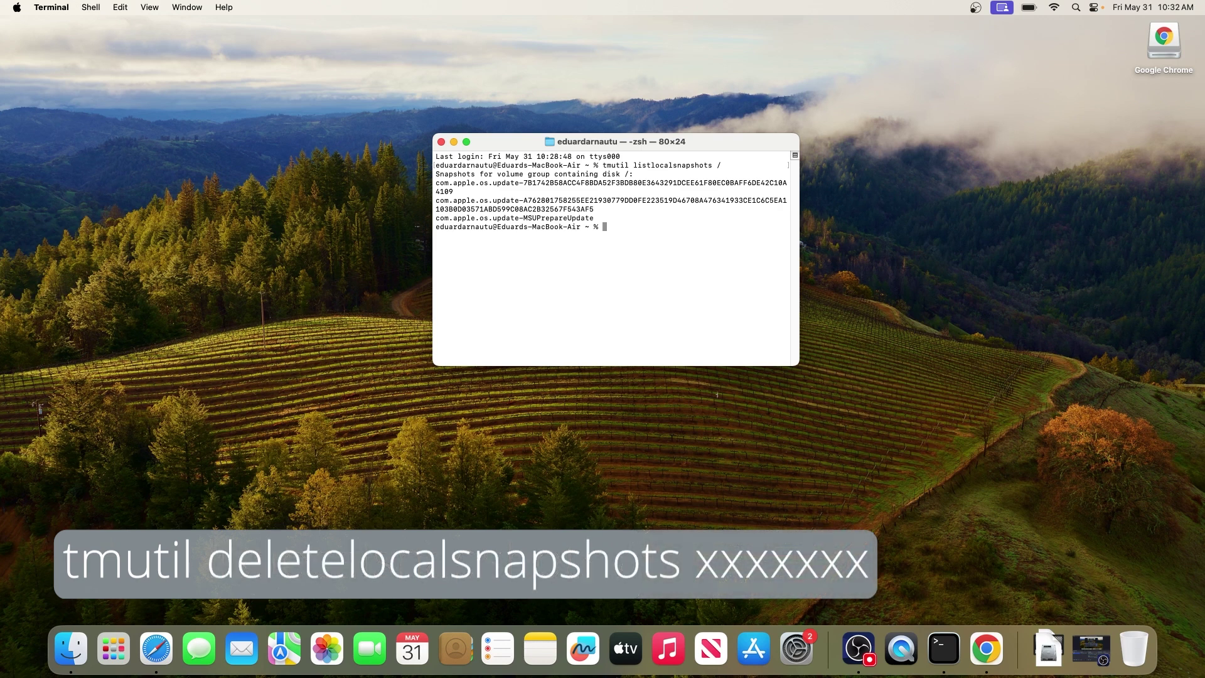
{"action": "type", "text": "tmutil deletelocalsnapshots xxxxxxx"}
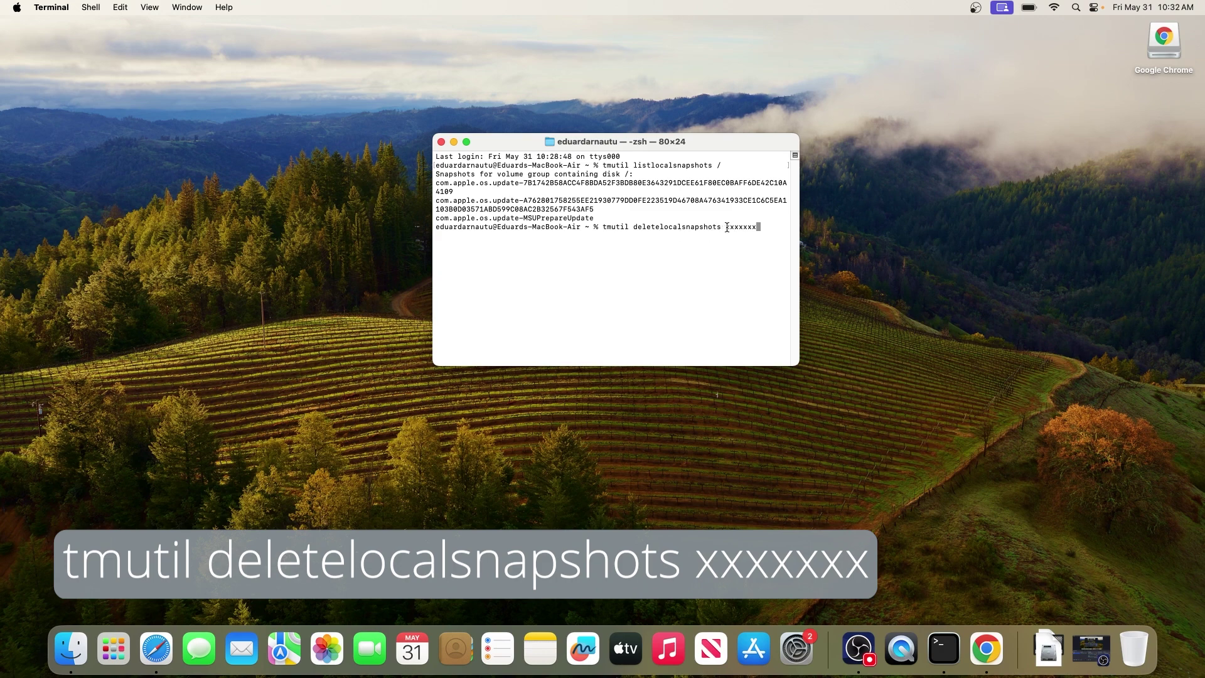
{"action": "left_click_drag", "start_coordinate": [727, 227], "coordinate": [758, 227]}
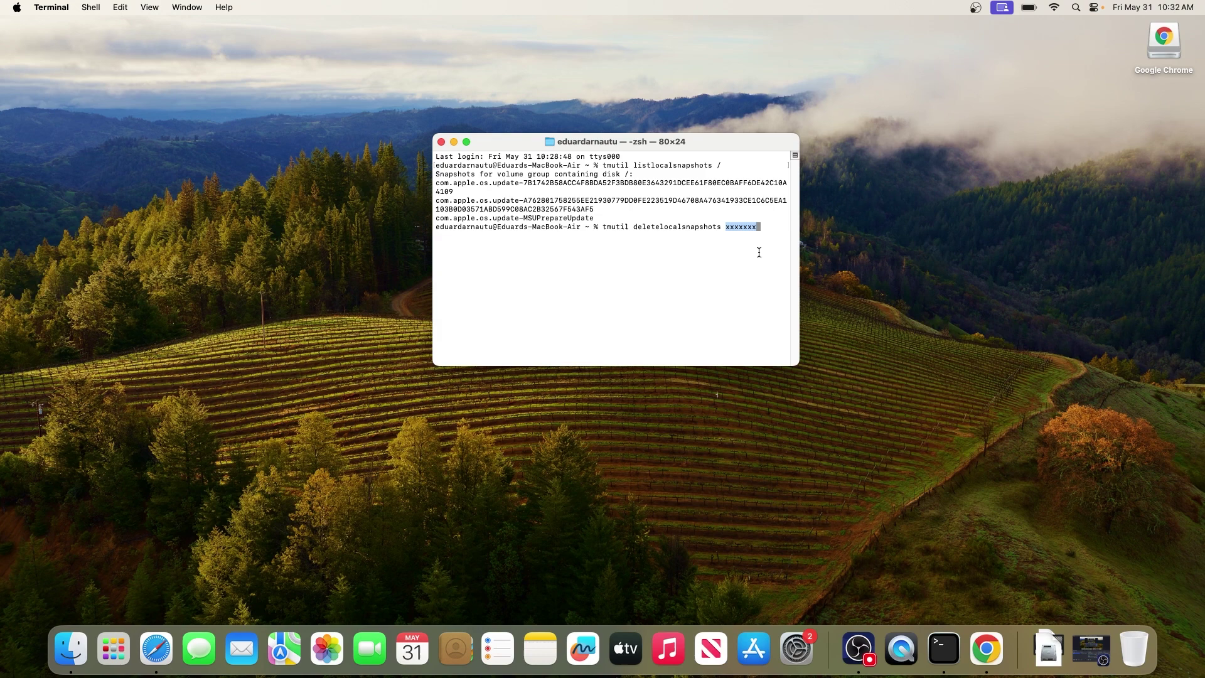
- Close Terminal, view the General > Storage page, then close System Settings
{"action": "left_click", "coordinate": [442, 143]}
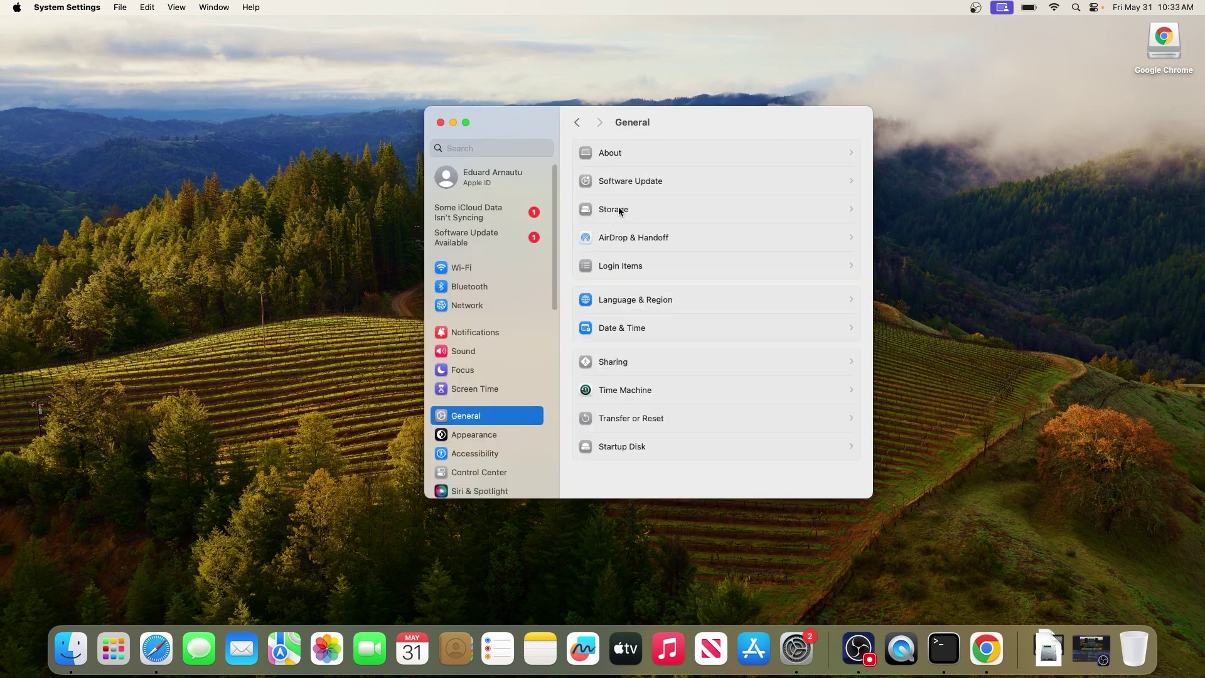
{"action": "left_click", "coordinate": [713, 213]}
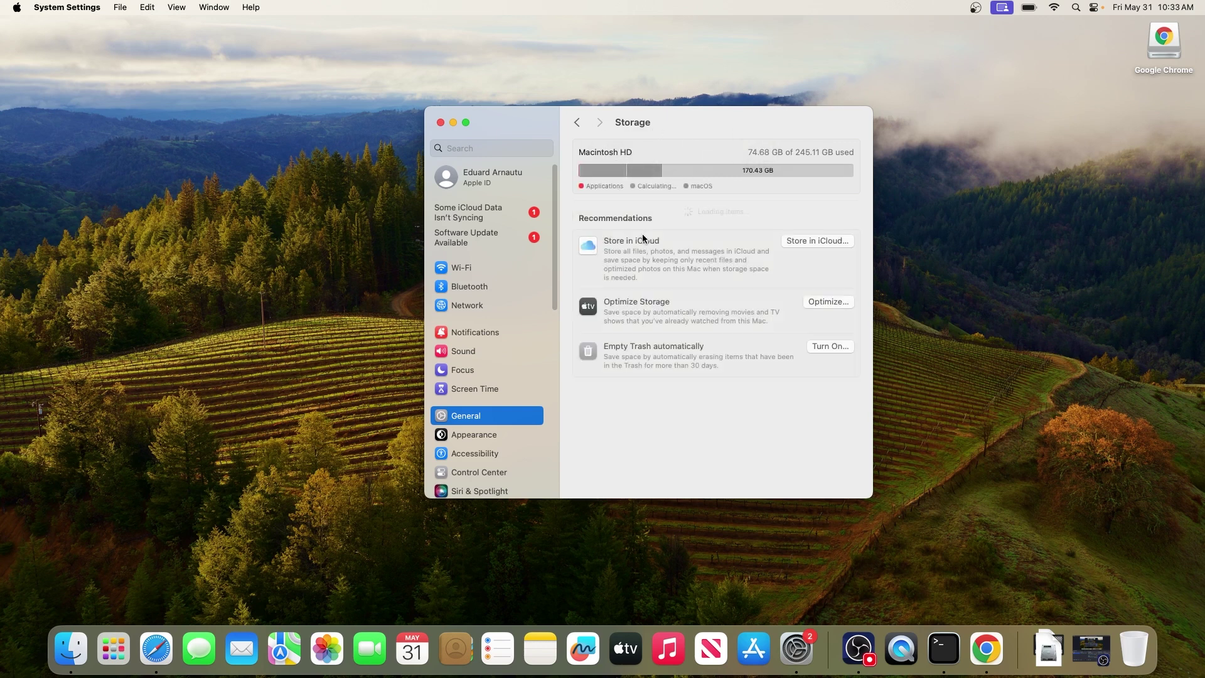
{"action": "left_click", "coordinate": [440, 122]}
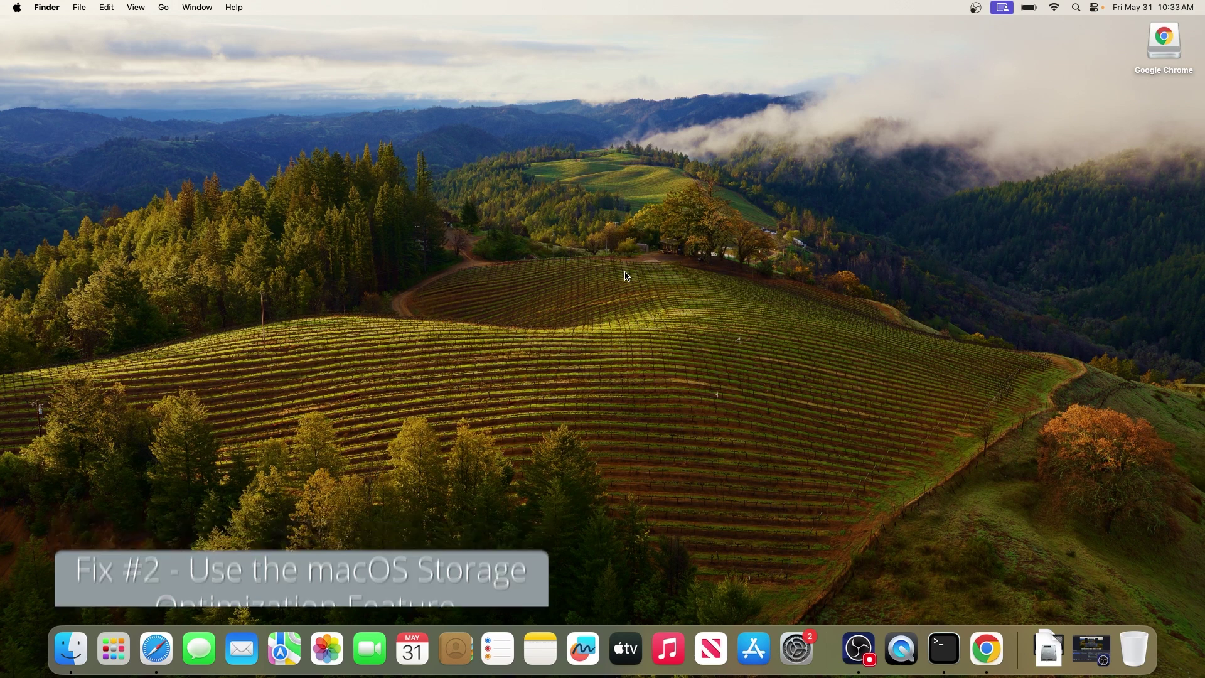
- Reach Storage Settings from About This Mac > More Info, showing 74.71 GB of 245.11 GB used
{"action": "left_click", "coordinate": [1075, 8]}
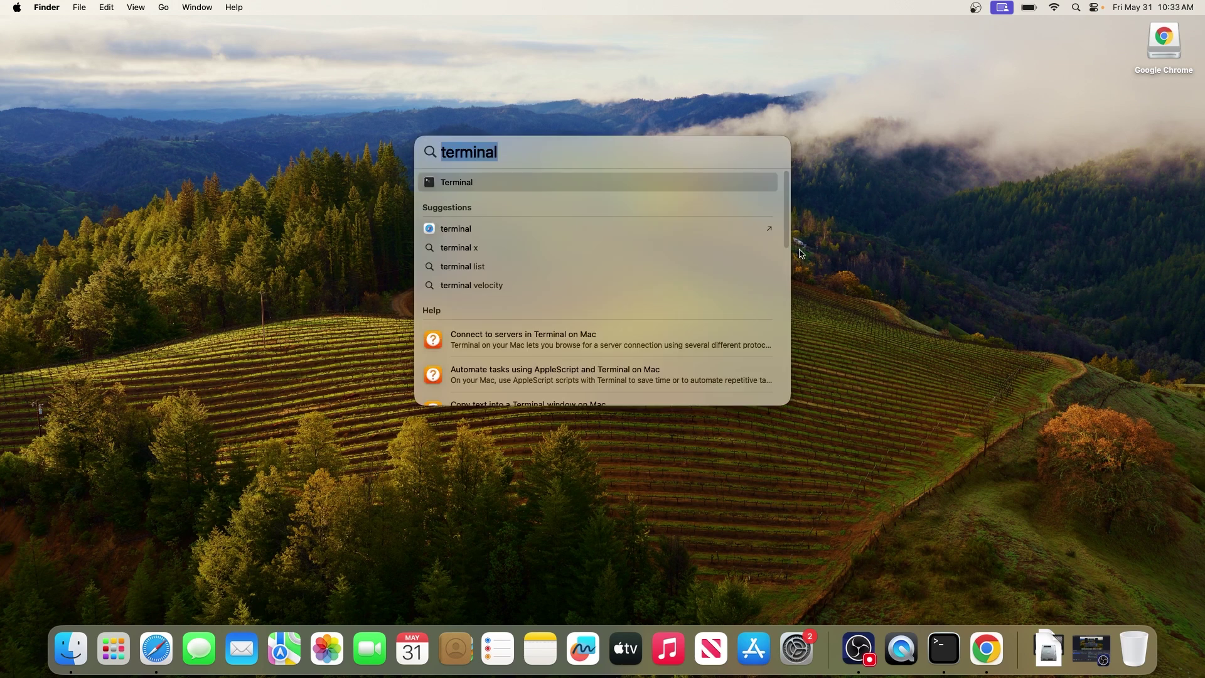
{"action": "type", "text": "about this mac"}
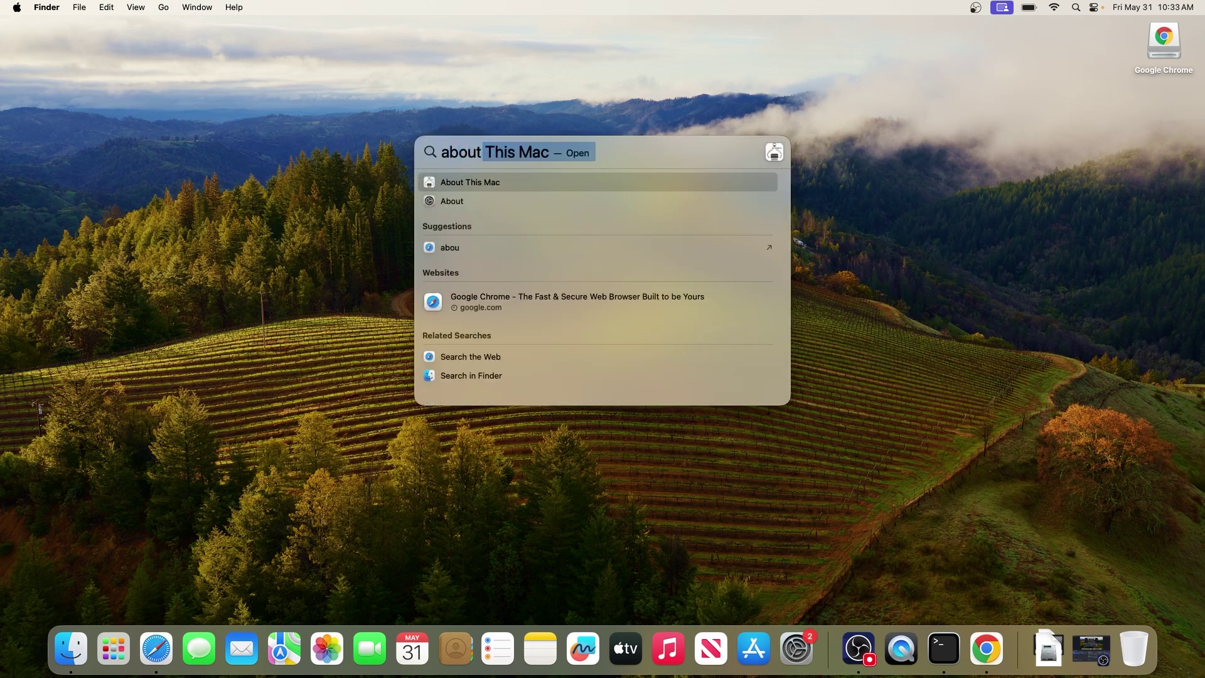
{"action": "left_click", "coordinate": [492, 183]}
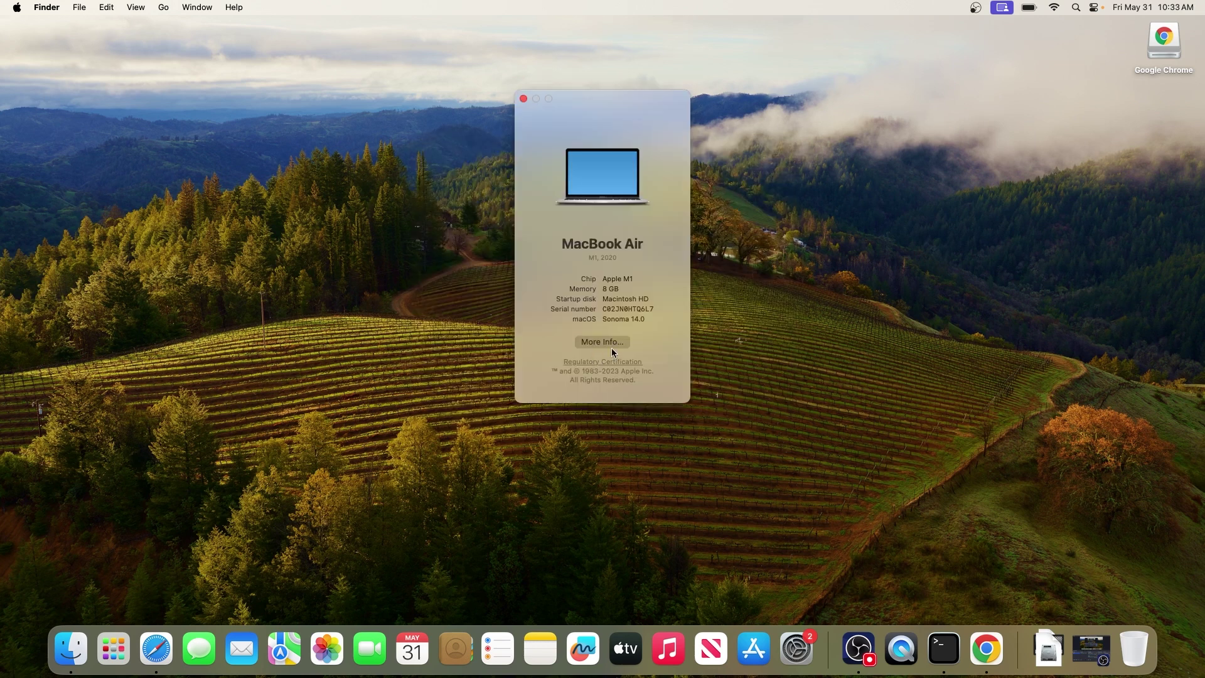
{"action": "left_click", "coordinate": [603, 342]}
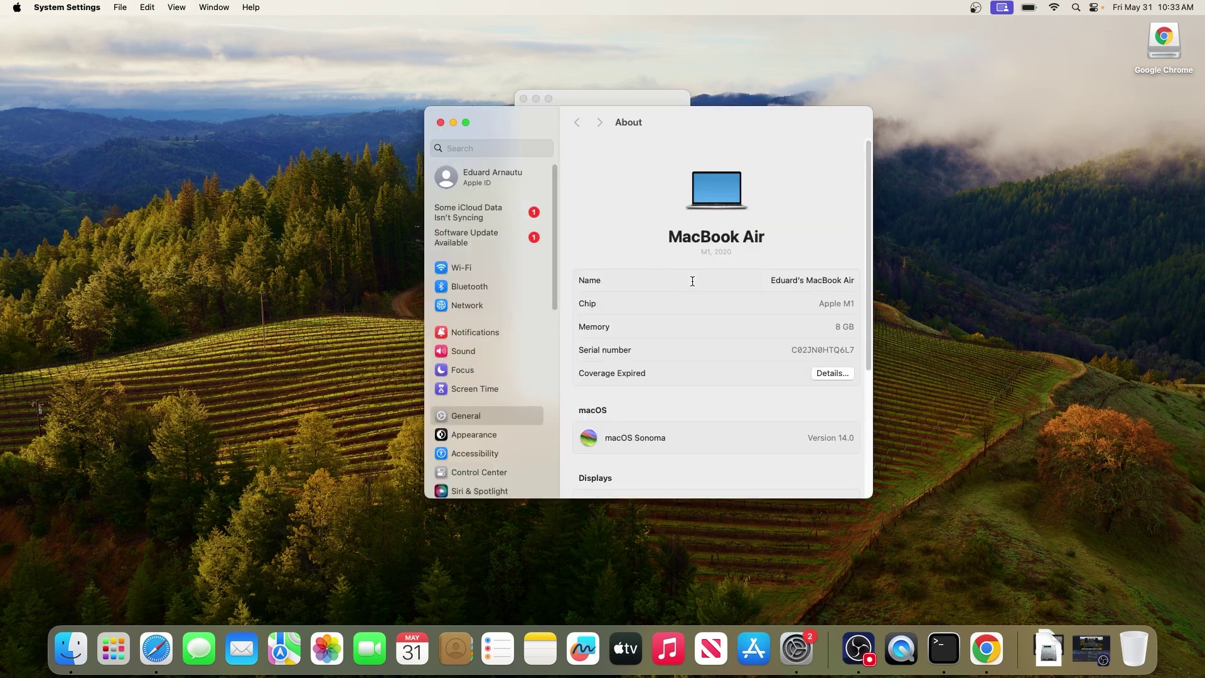
{"action": "scroll", "coordinate": [778, 284], "scroll_direction": "down", "scroll_amount": 5}
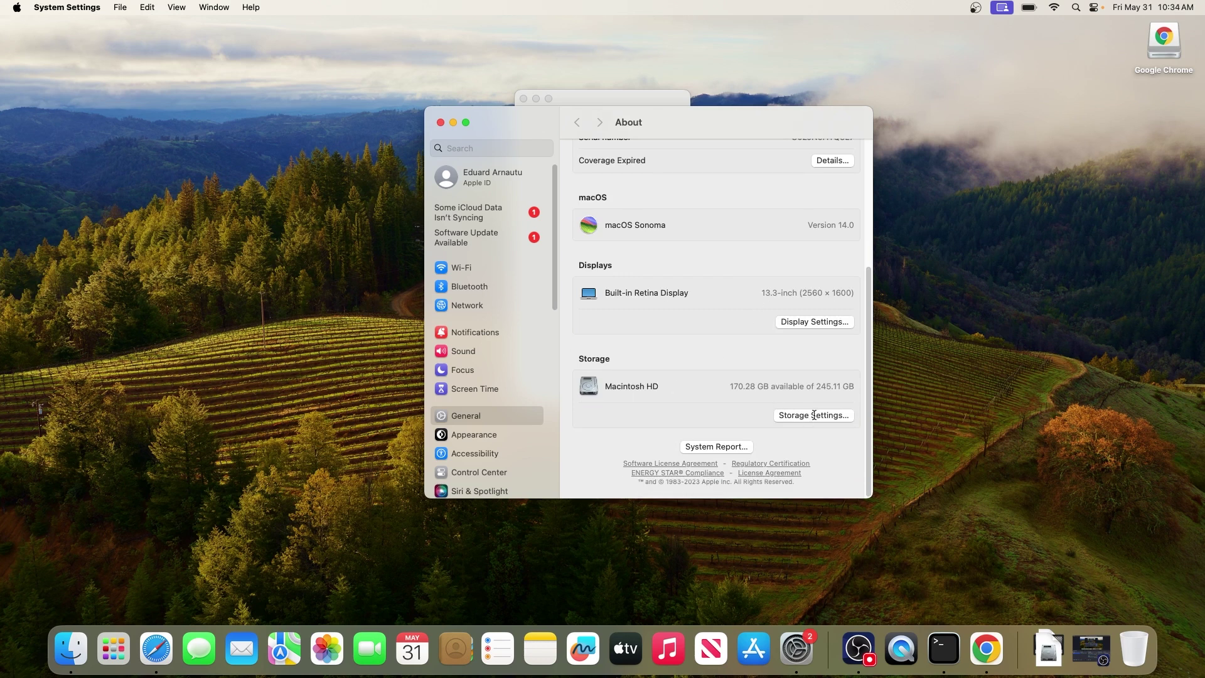
{"action": "left_click", "coordinate": [815, 414]}
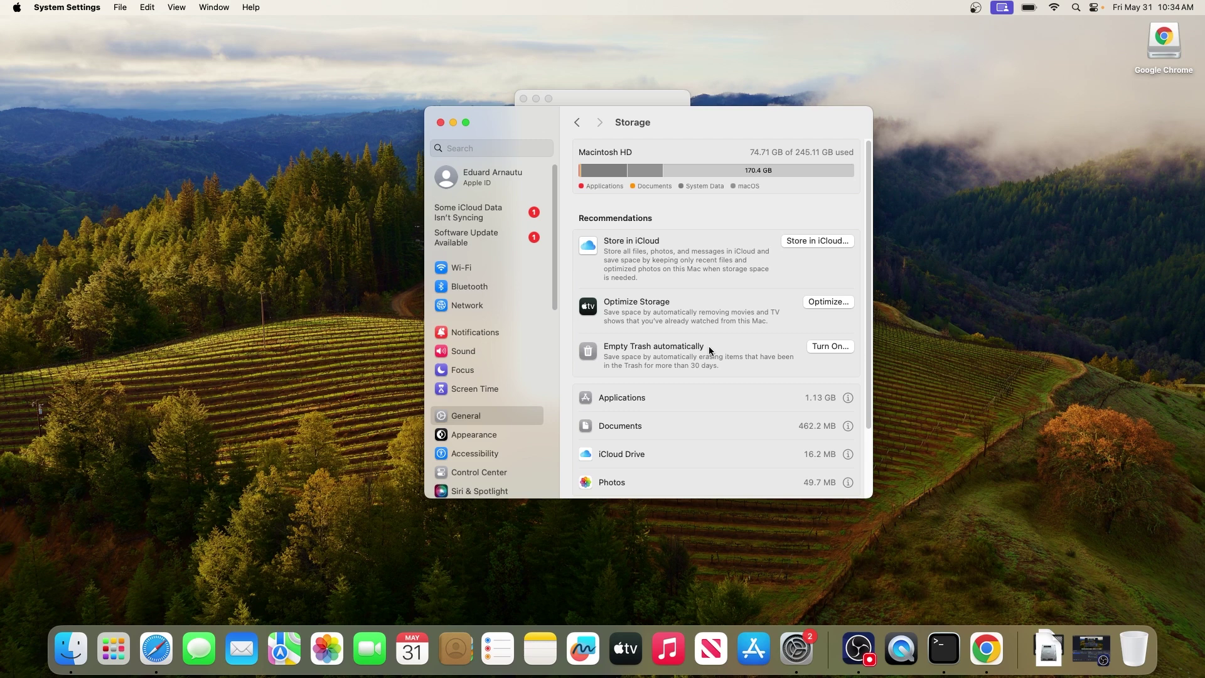
- Close System Settings and About This Mac, open Finder on Applications, and show the Go menu
{"action": "left_click", "coordinate": [442, 123]}
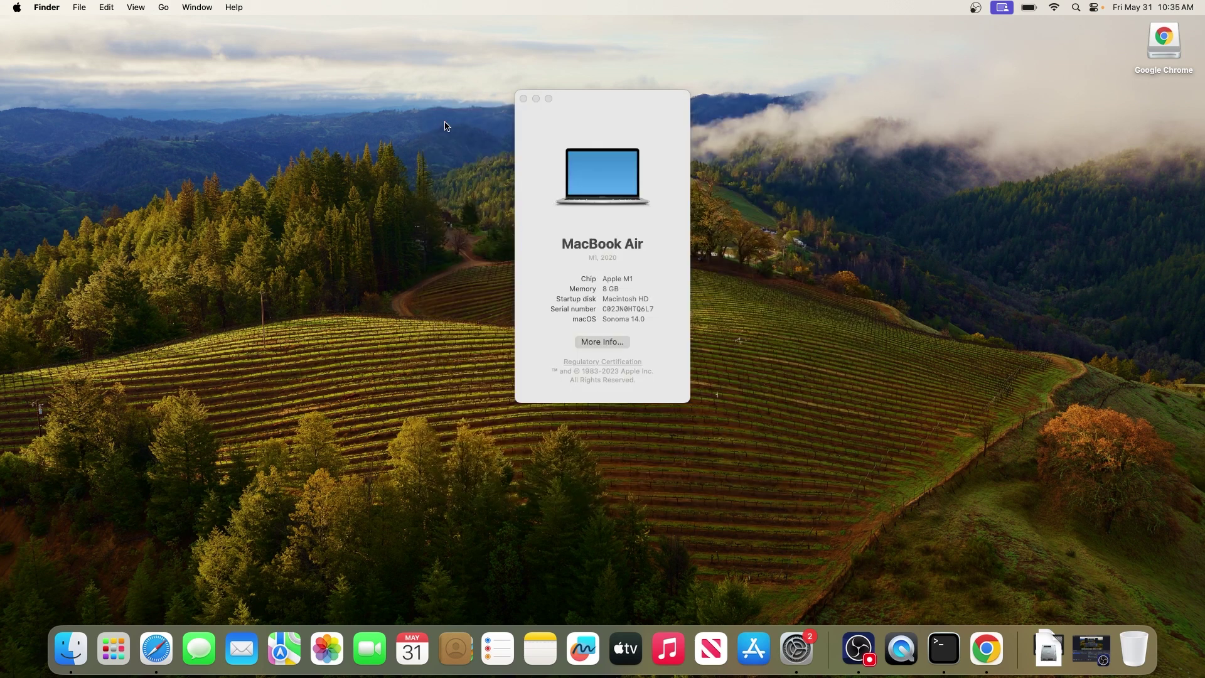
{"action": "left_click", "coordinate": [524, 99]}
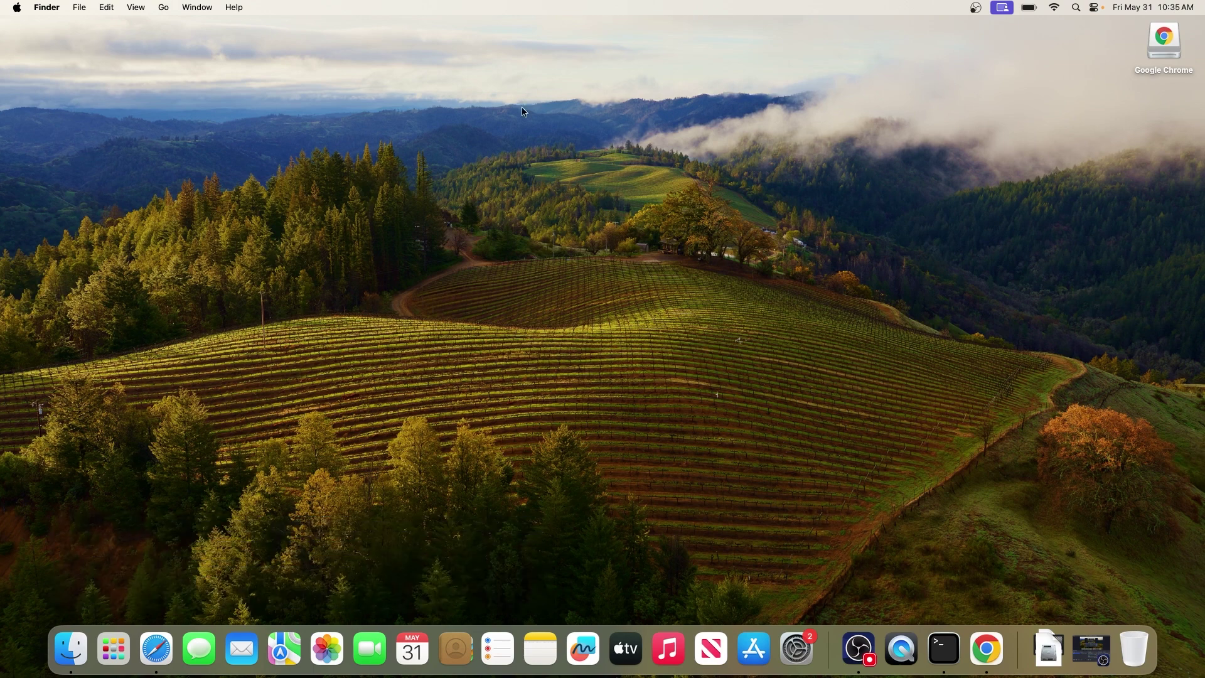
{"action": "left_click", "coordinate": [71, 648]}
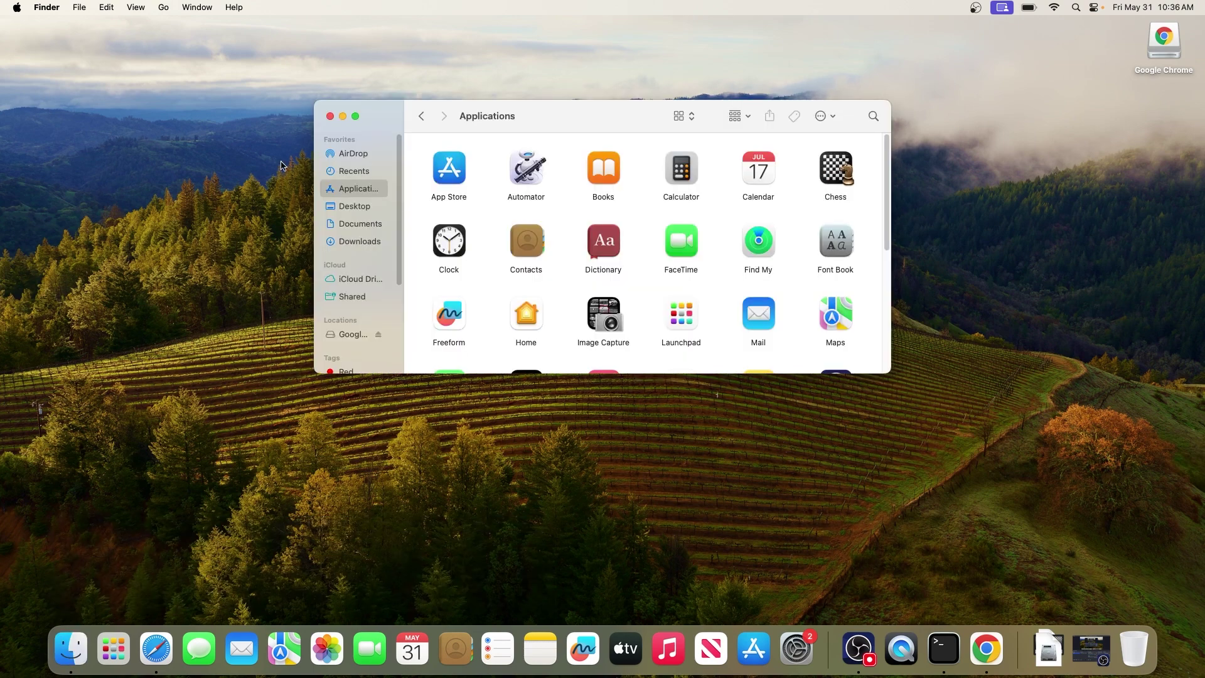
{"action": "left_click", "coordinate": [164, 8]}
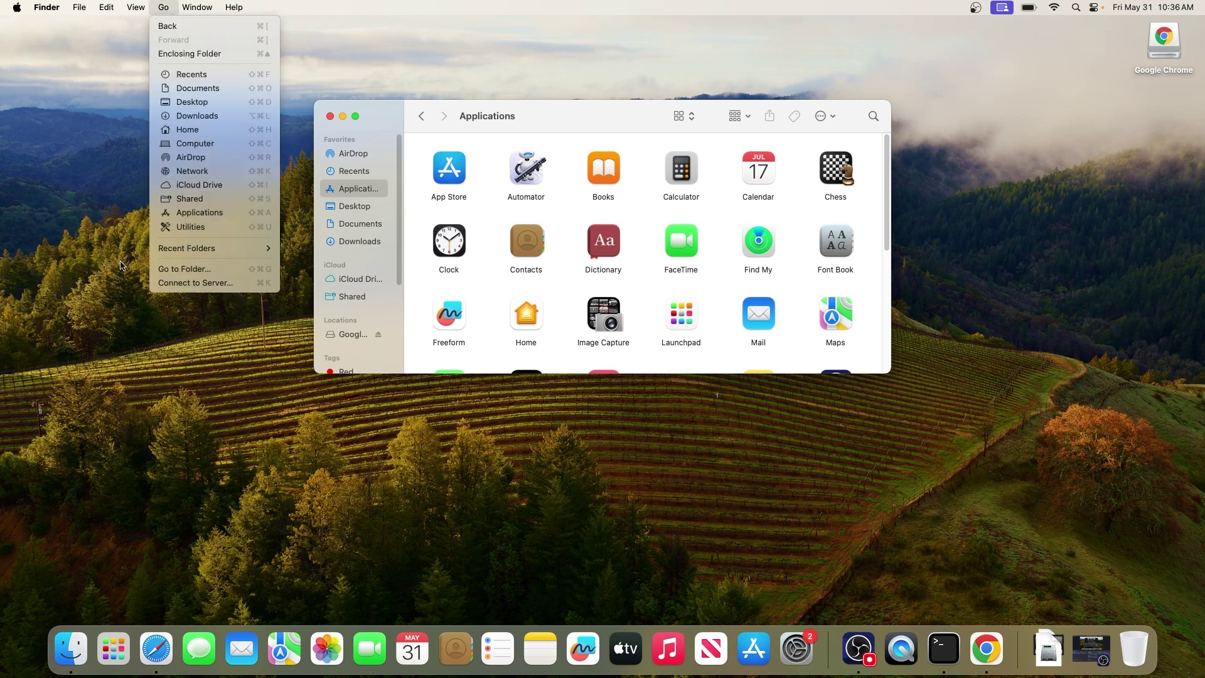
- Go to ~/Library/Application Support, browse and select its folders, then close the window
{"action": "left_click", "coordinate": [235, 270]}
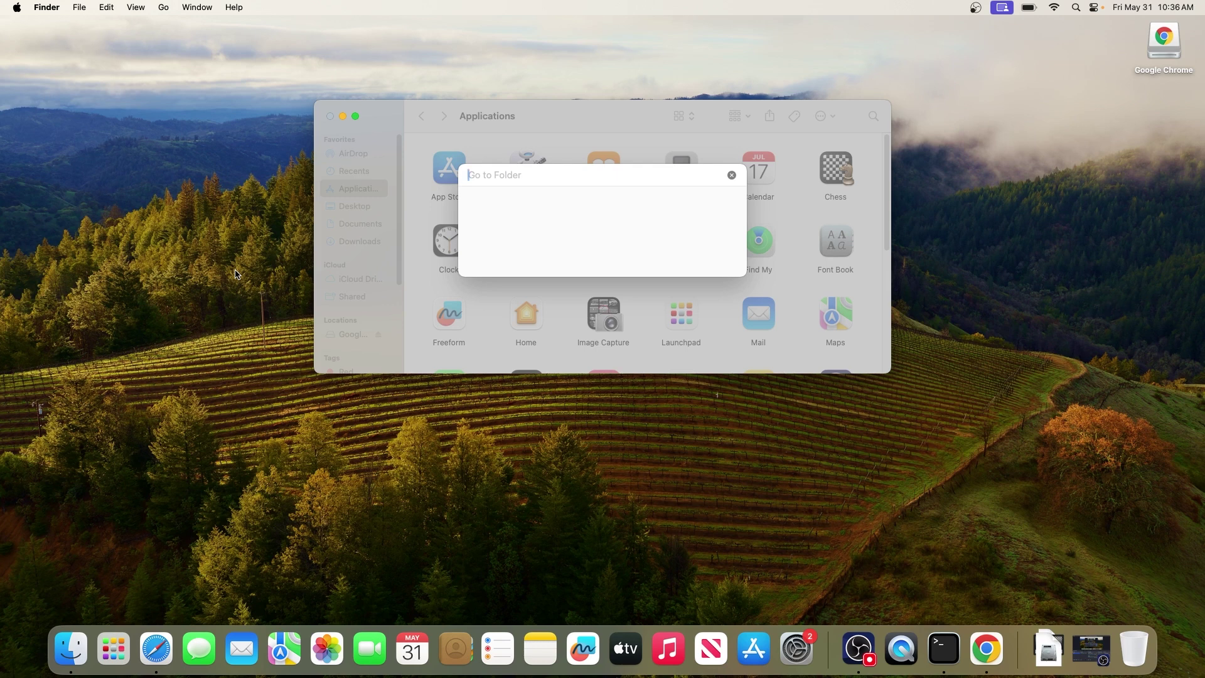
{"action": "type", "text": "~/Library/Application Support"}
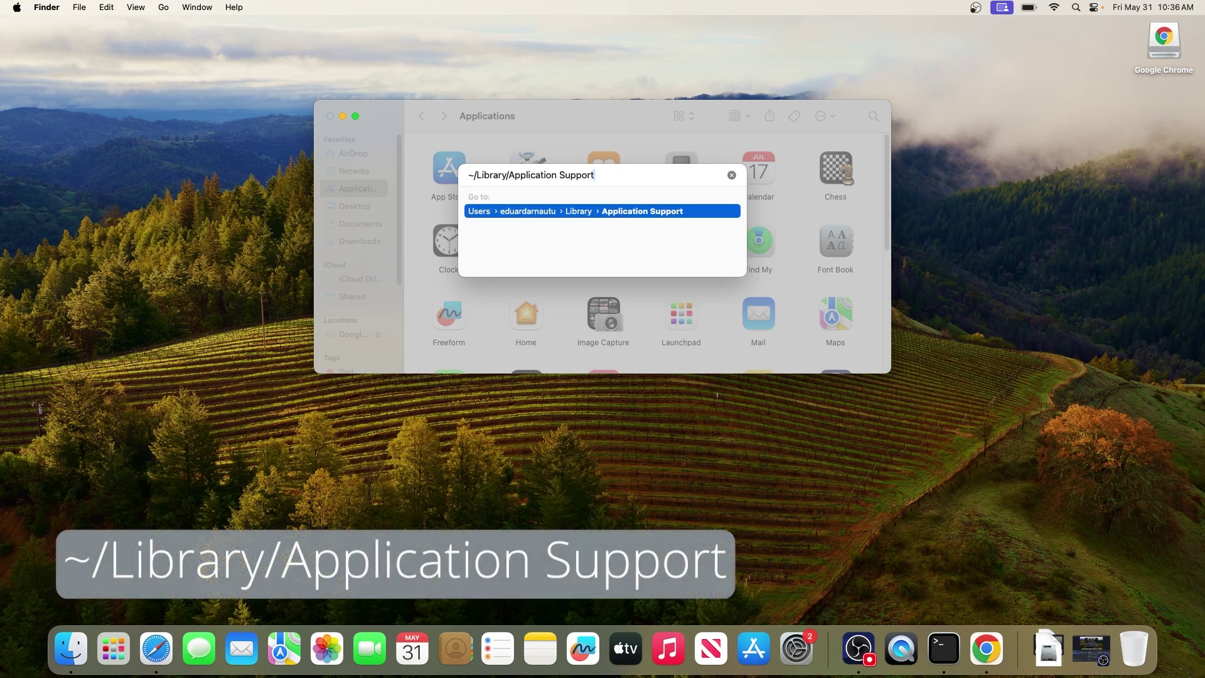
{"action": "key", "text": "Return"}
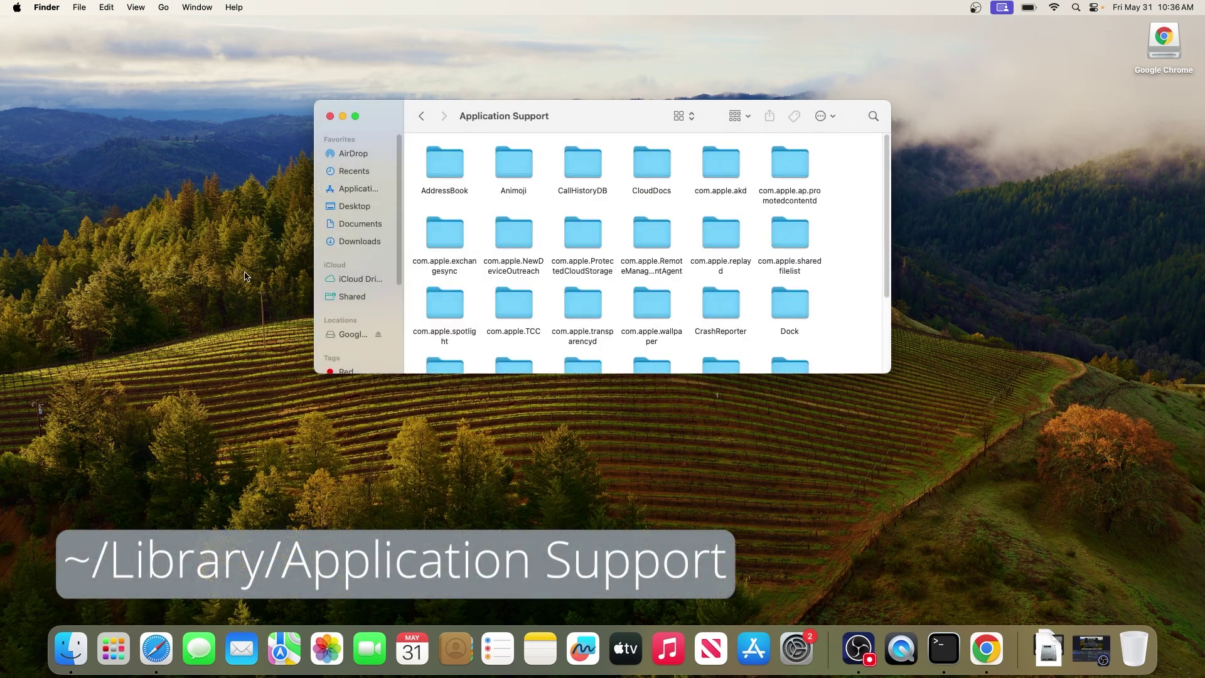
{"action": "scroll", "coordinate": [835, 270], "scroll_direction": "down", "scroll_amount": 2}
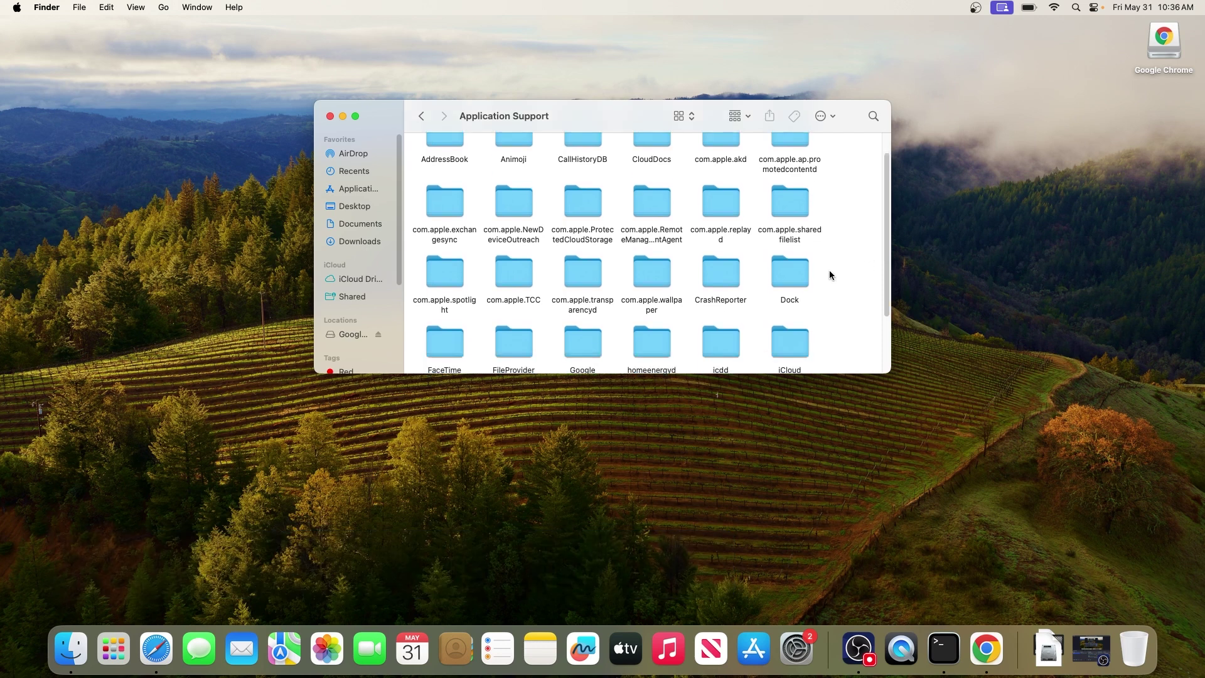
{"action": "scroll", "coordinate": [830, 275], "scroll_direction": "down", "scroll_amount": 1}
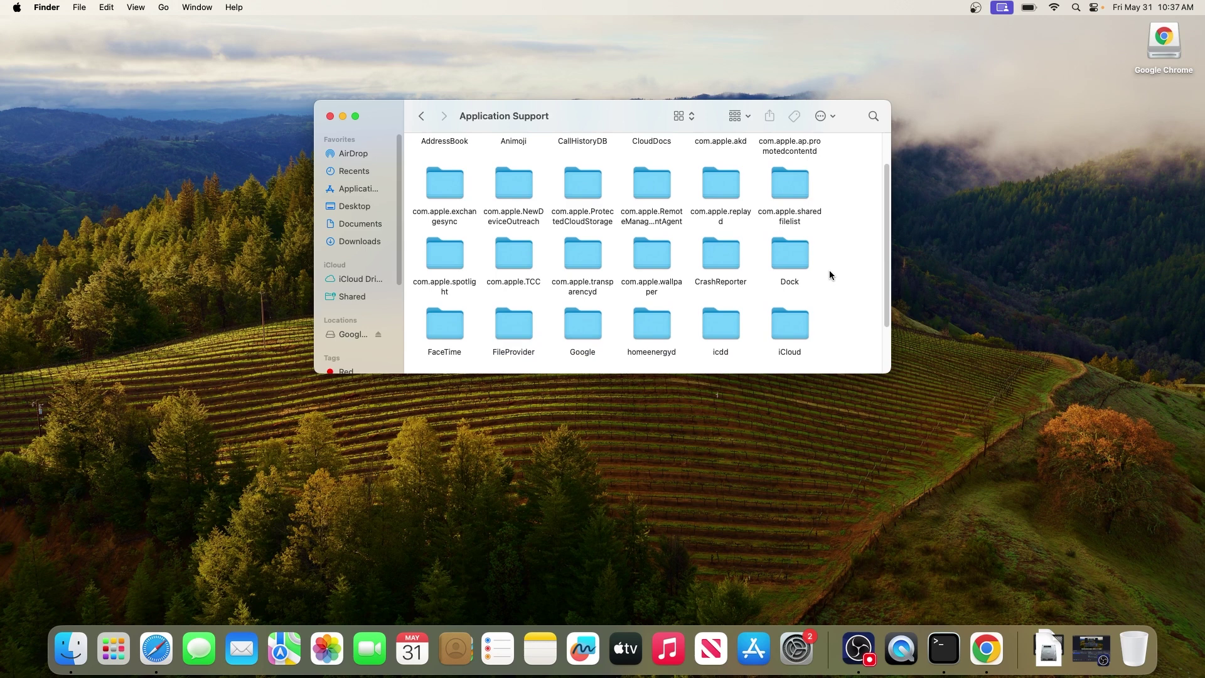
{"action": "left_click_drag", "start_coordinate": [842, 282], "coordinate": [487, 232]}
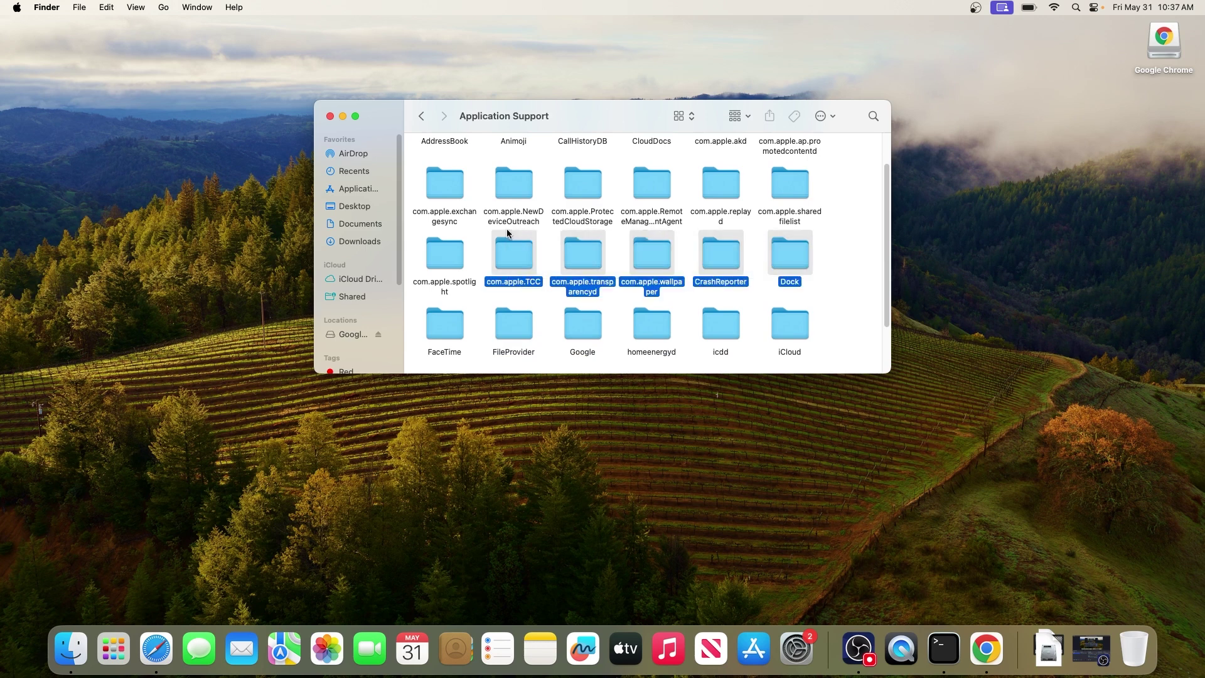
{"action": "left_click", "coordinate": [868, 293]}
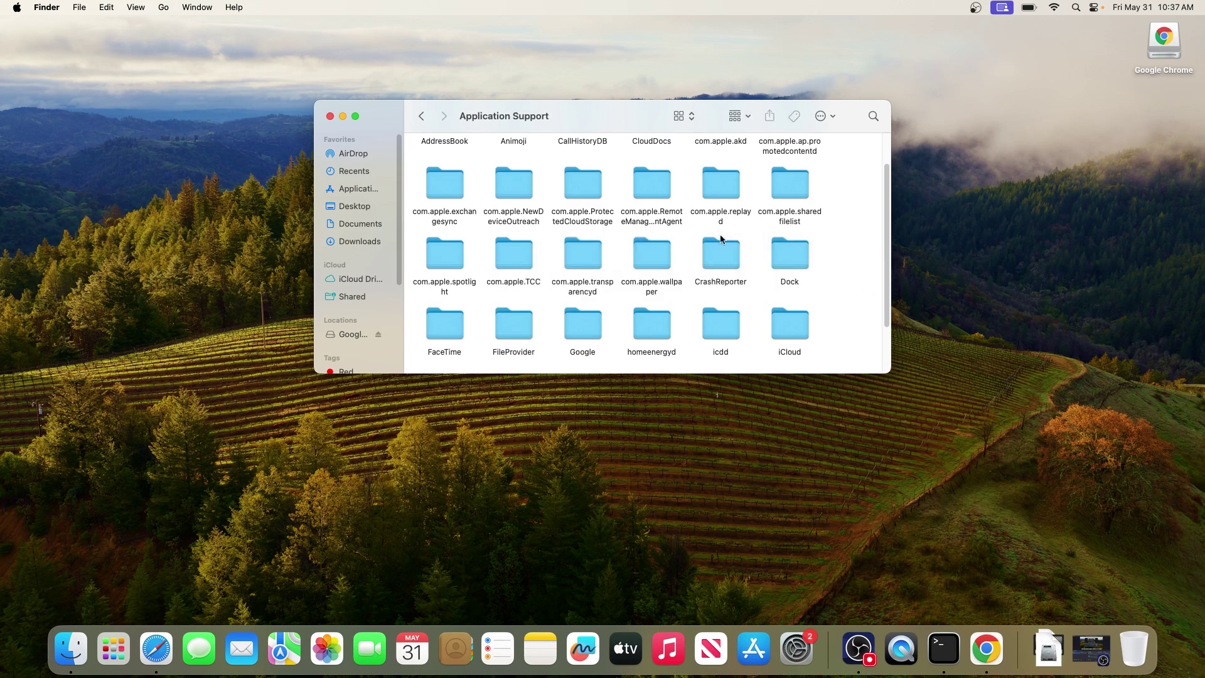
{"action": "left_click", "coordinate": [331, 117]}
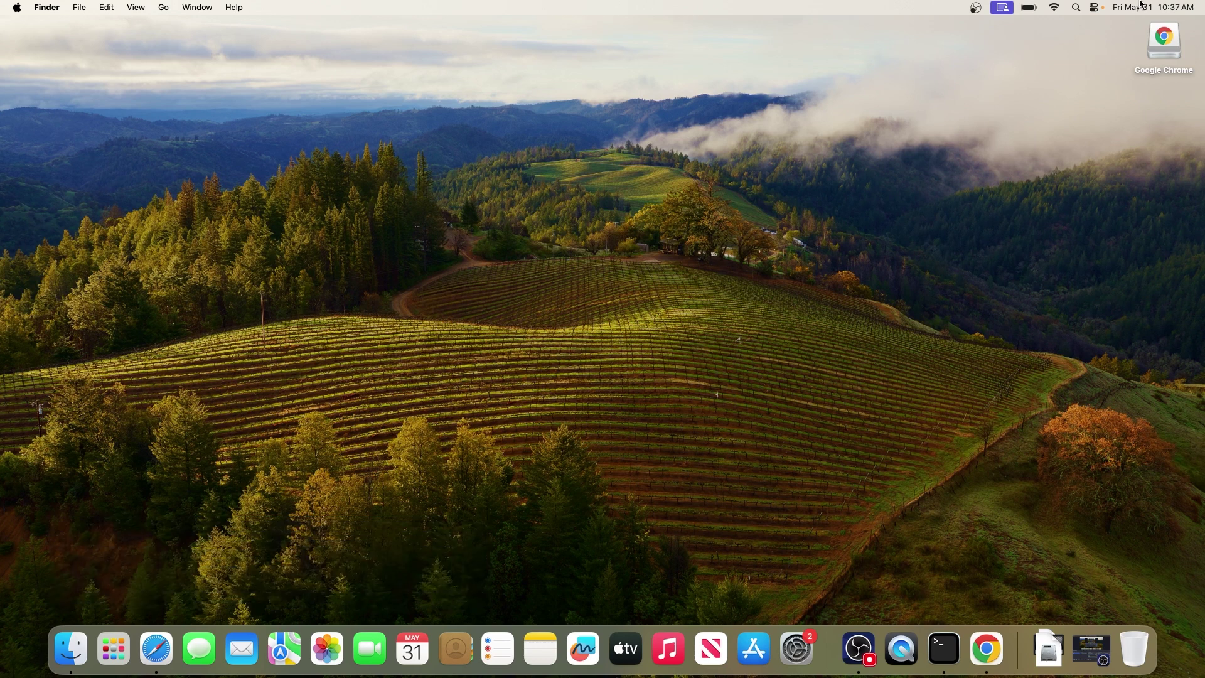
- Open the Downloads folder through a Spotlight search for 'downloads'
{"action": "left_click", "coordinate": [1075, 7]}
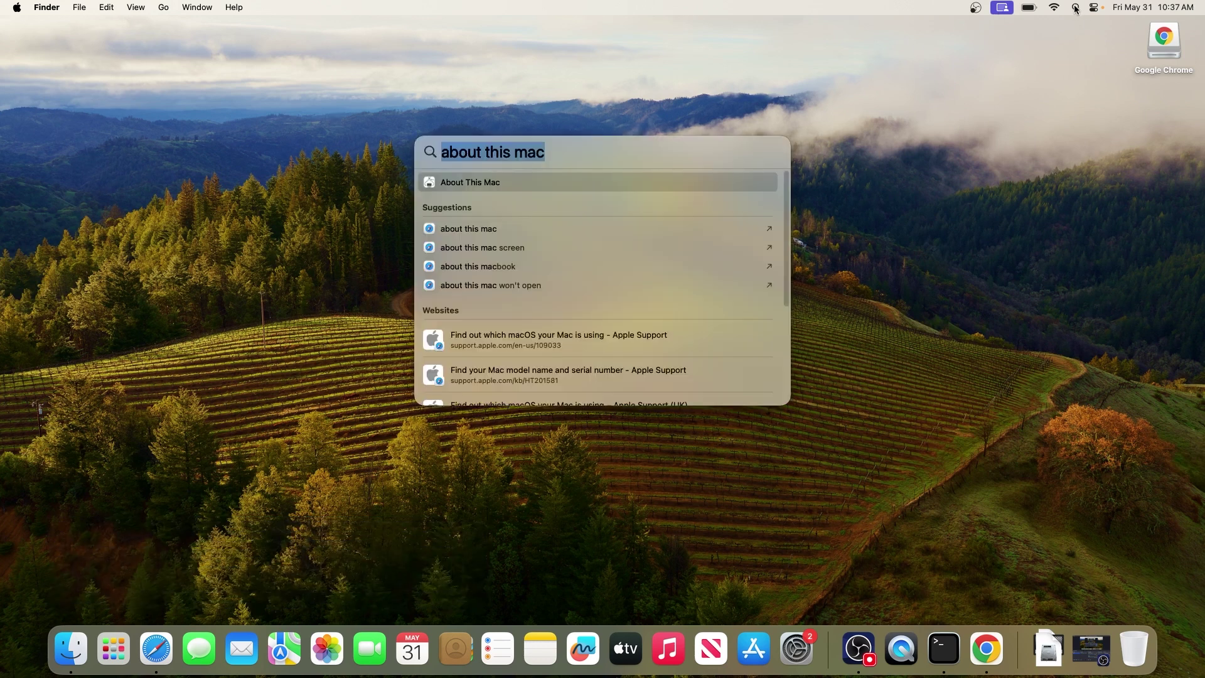
{"action": "type", "text": "downloads"}
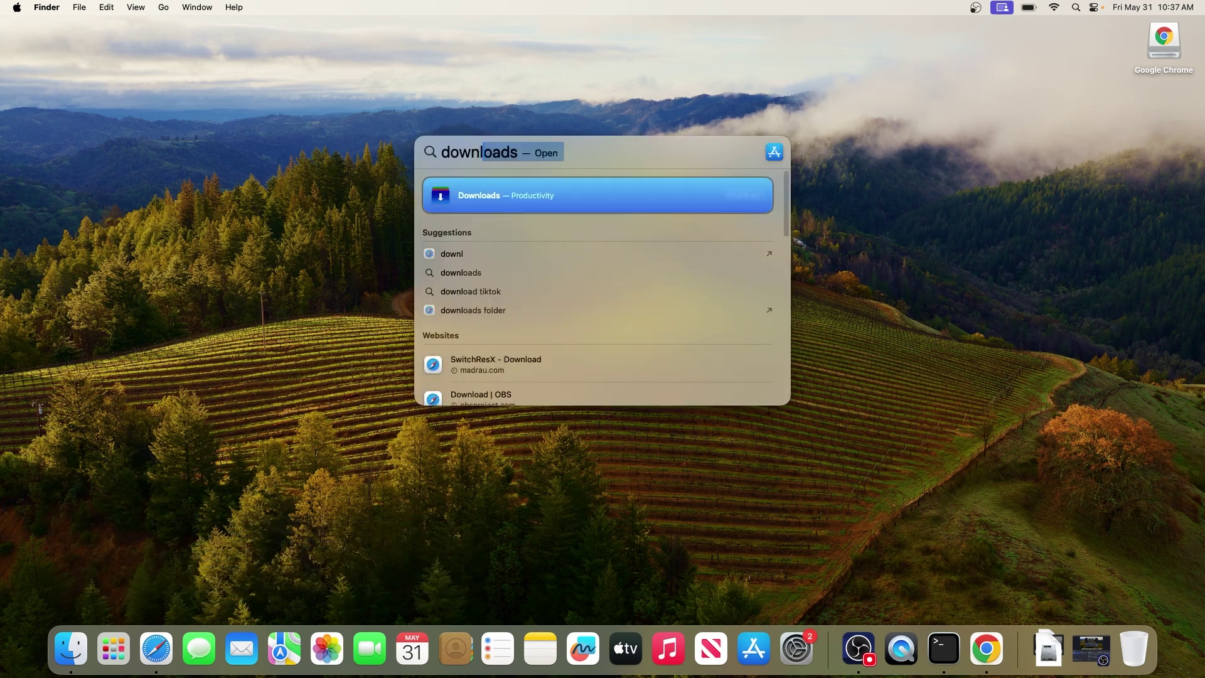
{"action": "left_click", "coordinate": [475, 201]}
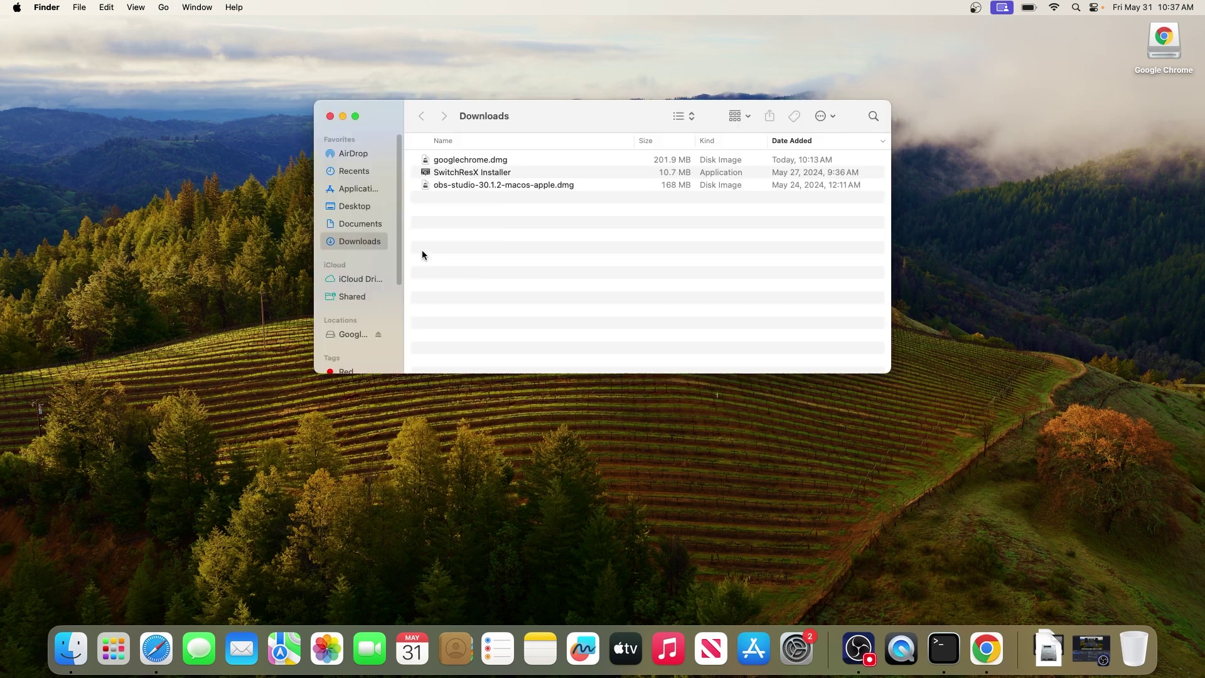
- Move googlechrome.dmg, SwitchResX Installer and the OBS disk image to the Trash and empty it
{"action": "left_click_drag", "start_coordinate": [448, 249], "coordinate": [531, 134]}
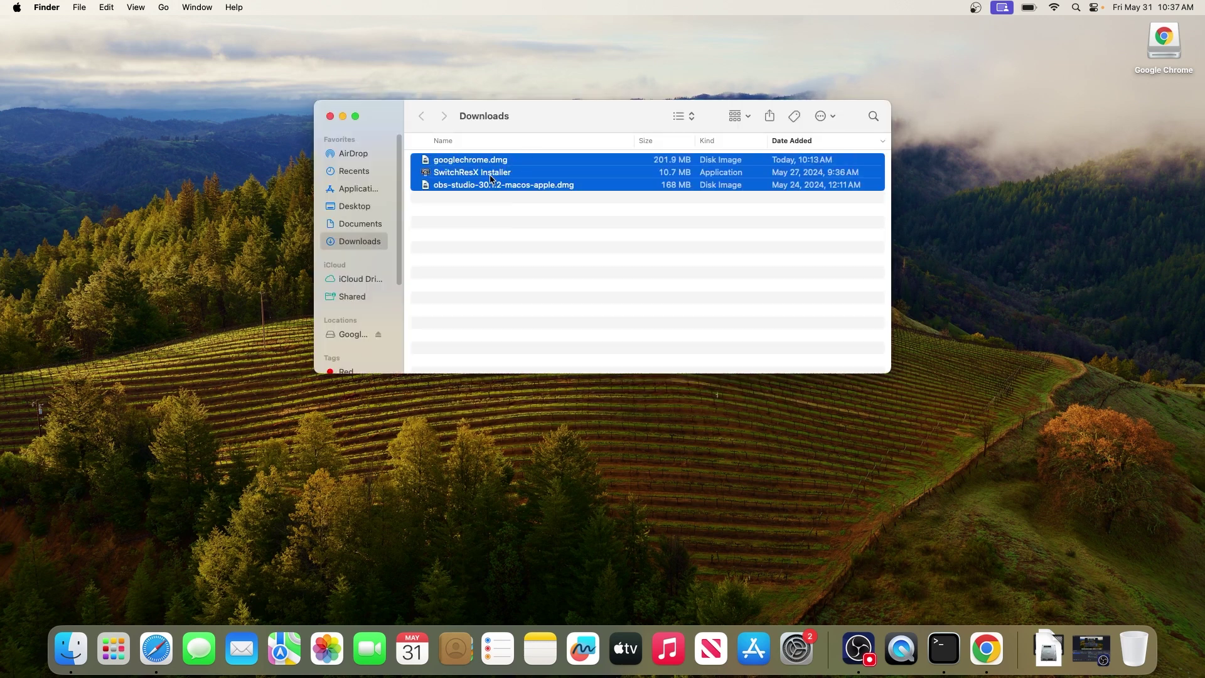
{"action": "left_click_drag", "start_coordinate": [492, 176], "coordinate": [1137, 648]}
{"action": "right_click", "coordinate": [1136, 648]}
{"action": "left_click", "coordinate": [1138, 602]}
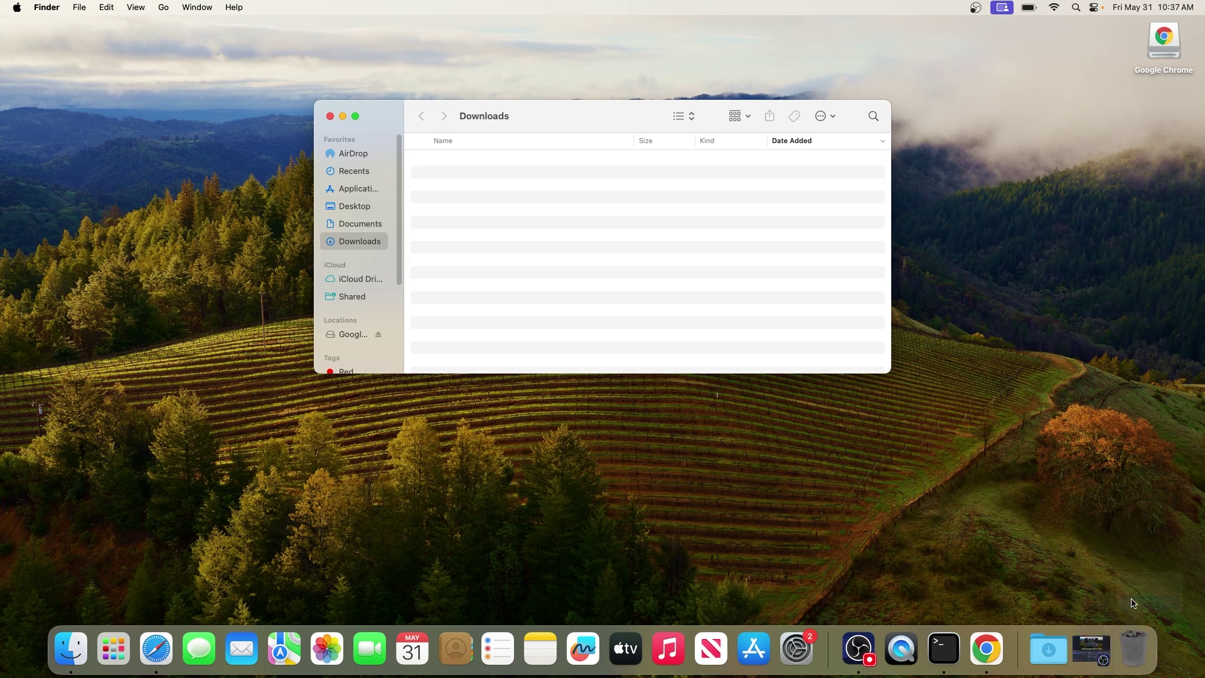
{"action": "left_click", "coordinate": [649, 264]}
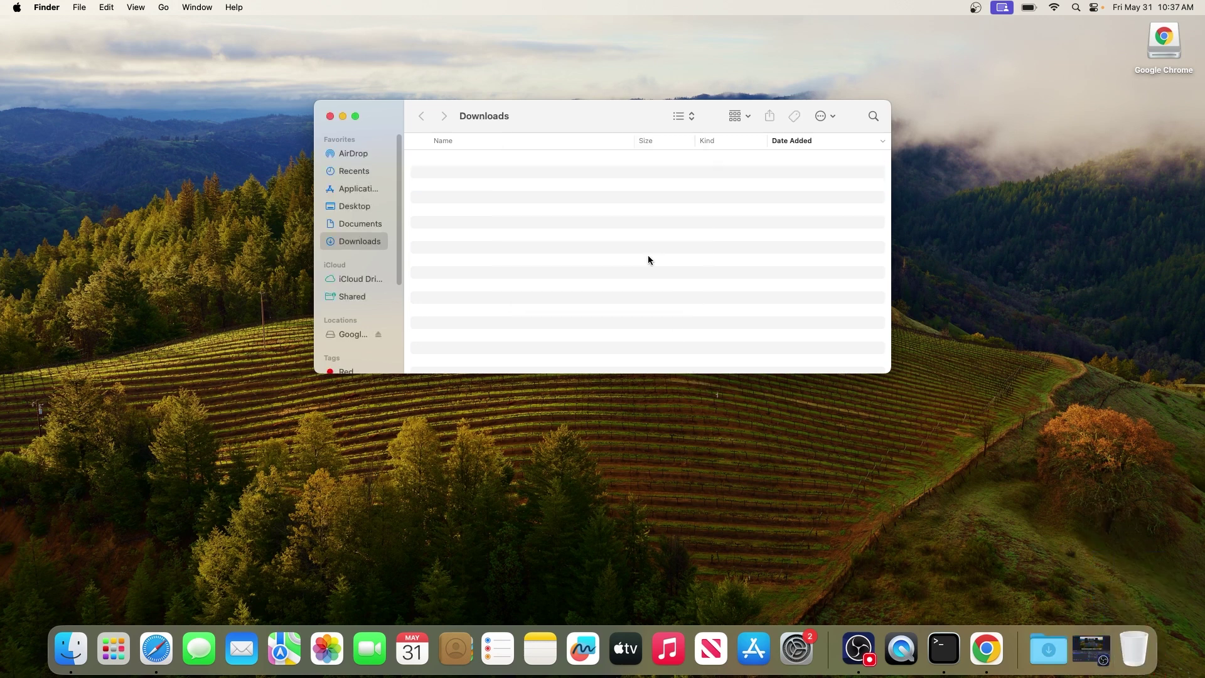
{"action": "left_click", "coordinate": [330, 117]}
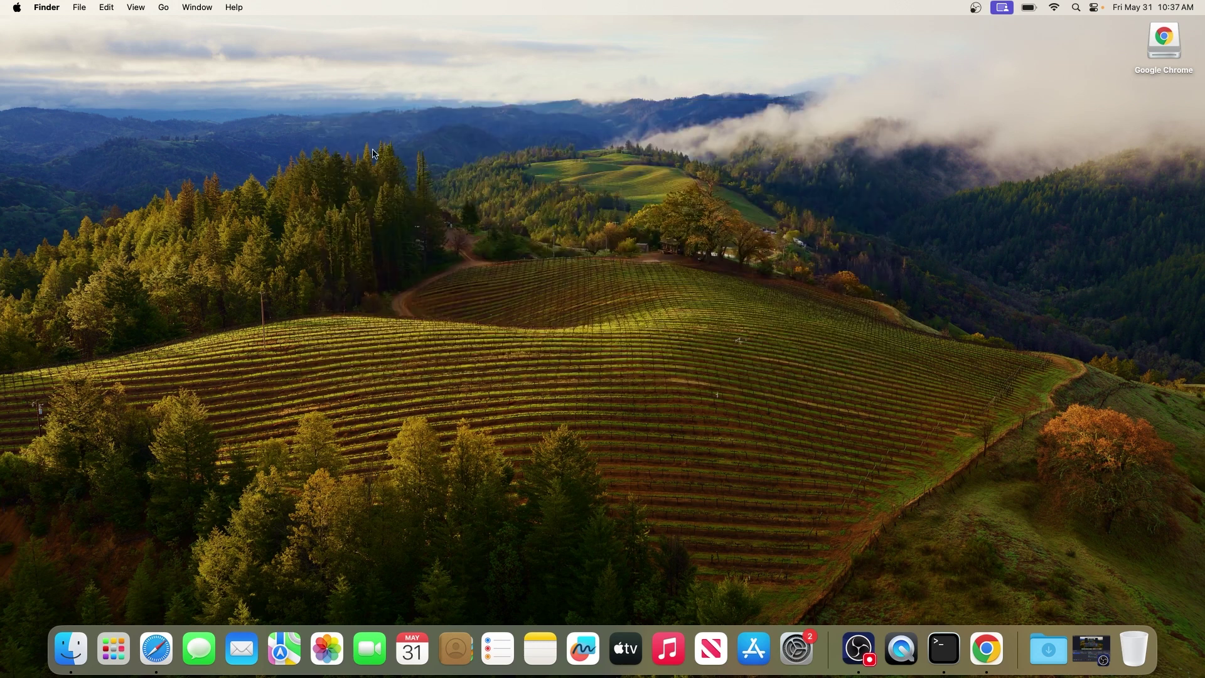